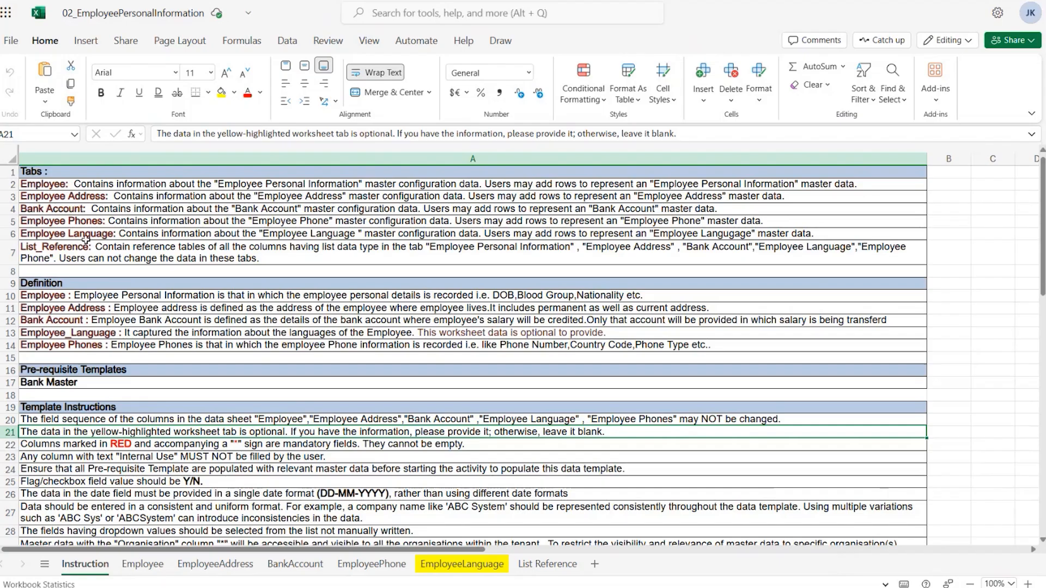
Read through the template instructions, definitions and data entry rules on the Instruction sheet
scroll(90, 294, "down", 2)
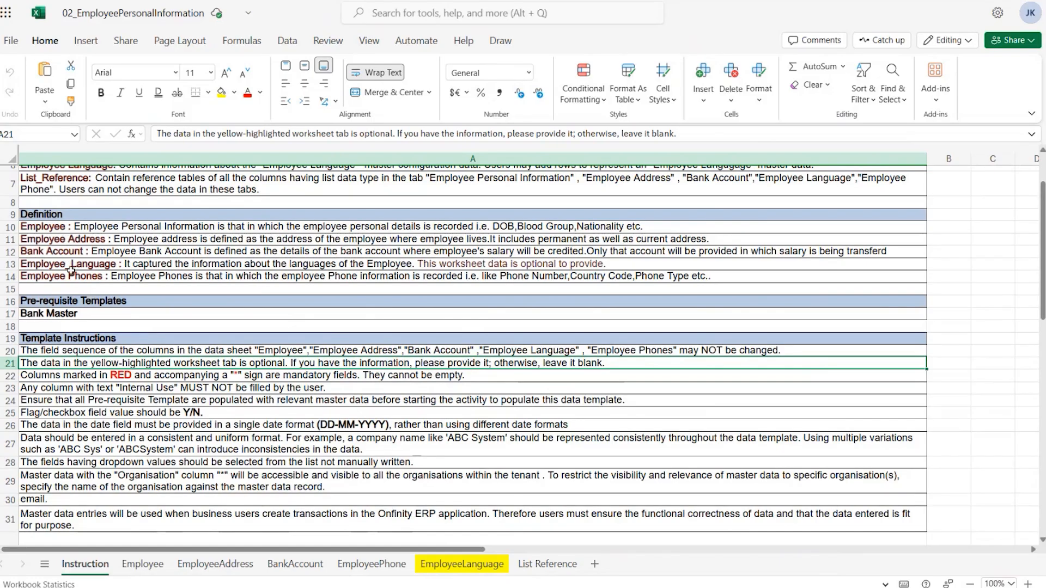
scroll(71, 270, "down", 2)
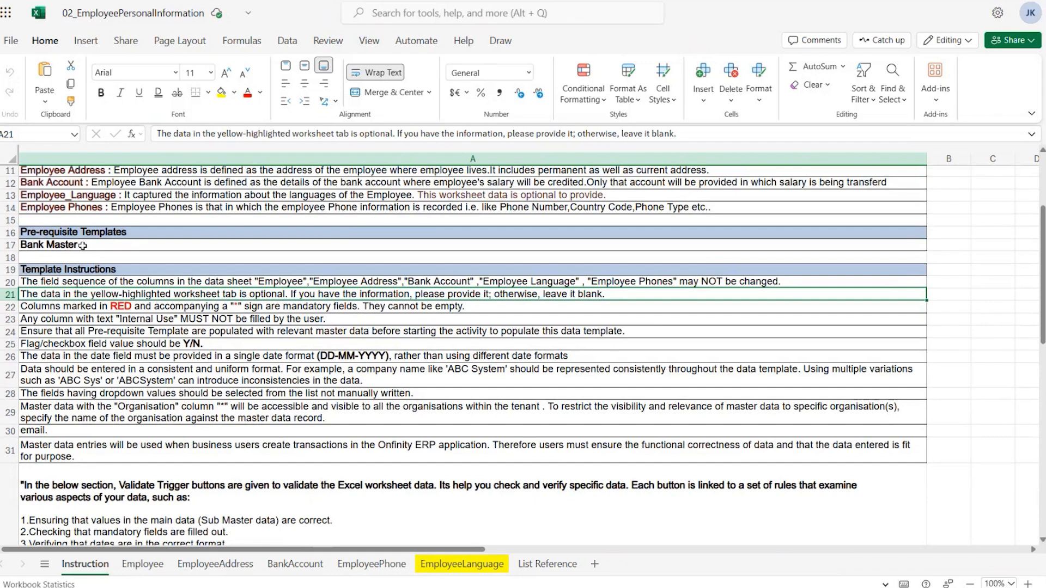
scroll(87, 234, "down", 2)
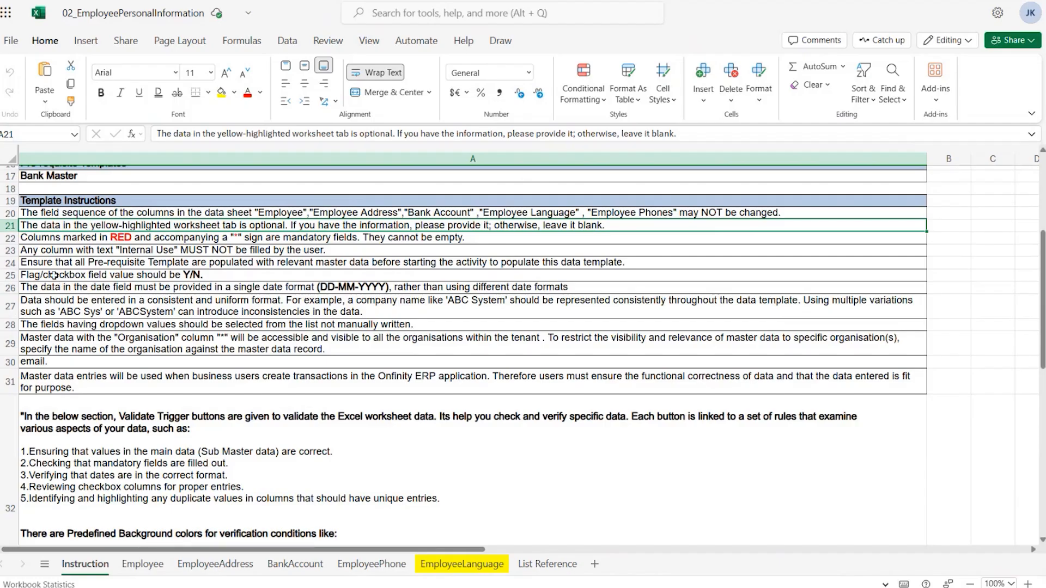
scroll(76, 282, "down", 5)
scroll(77, 283, "down", 1)
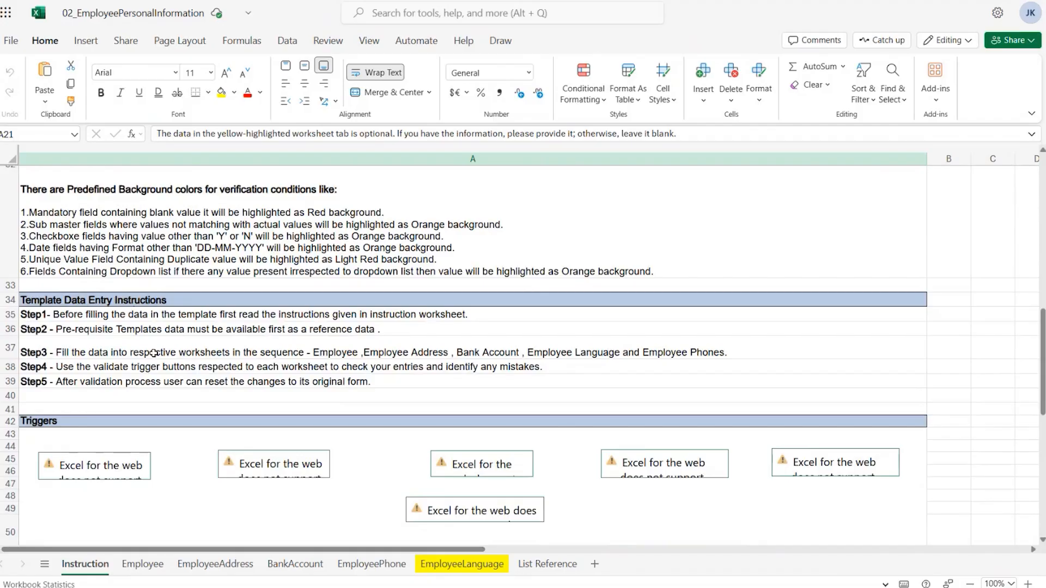
scroll(155, 354, "down", 1)
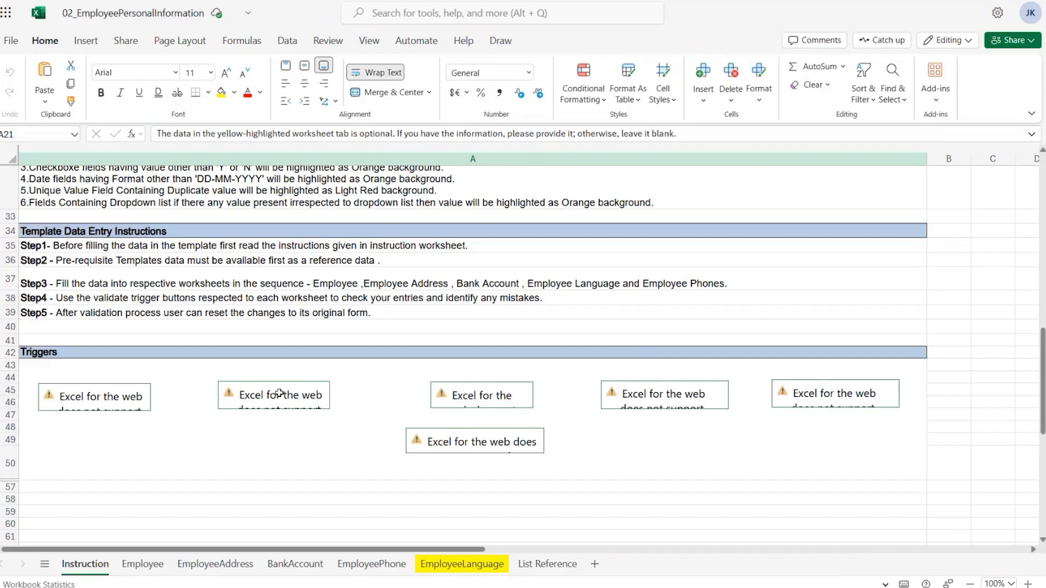
scroll(279, 393, "up", 10)
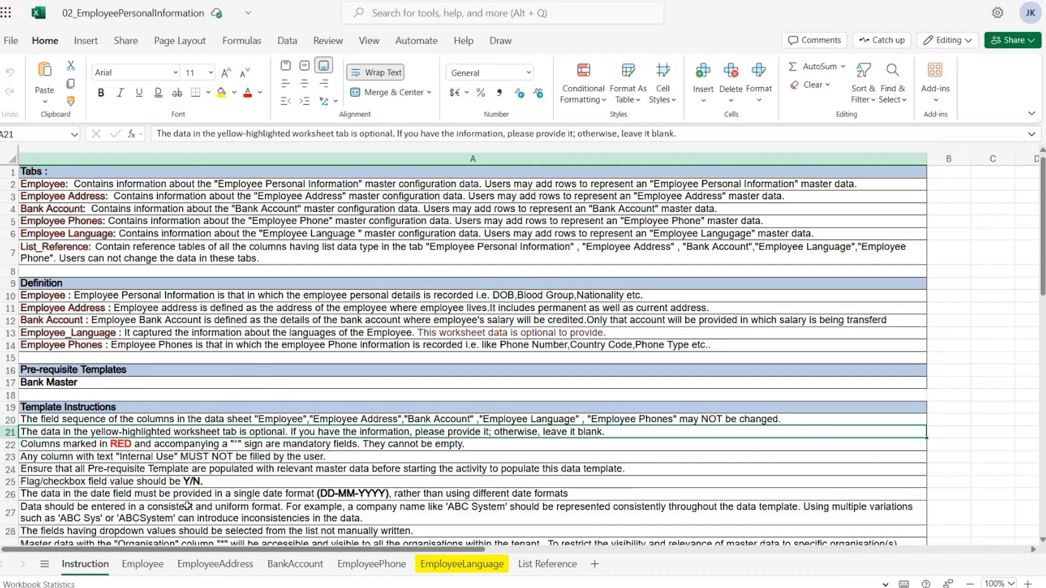
Open the Employee sheet and review the employee type dropdown options for the first employee row
left_click(157, 570)
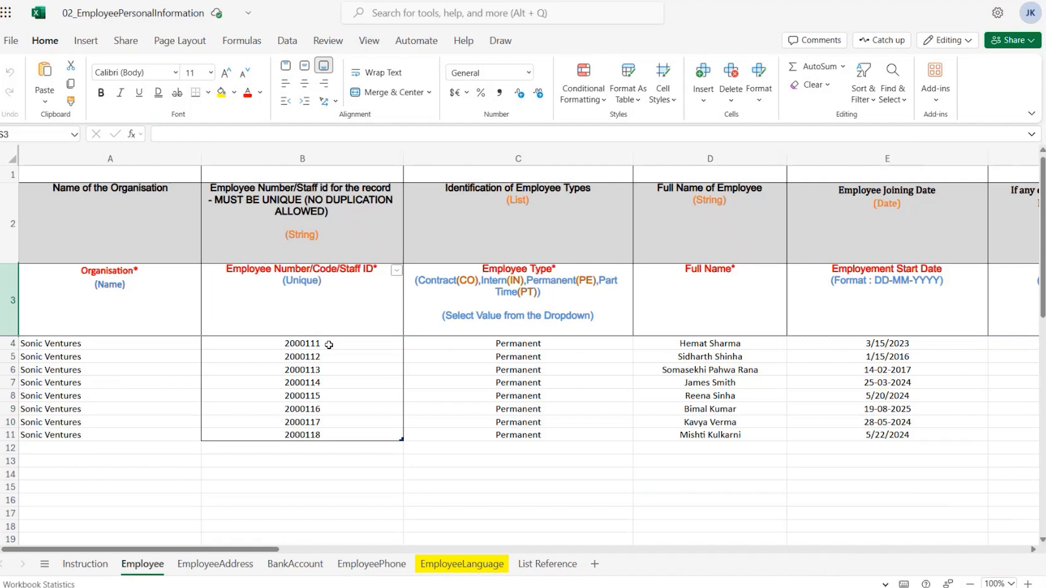
left_click(471, 345)
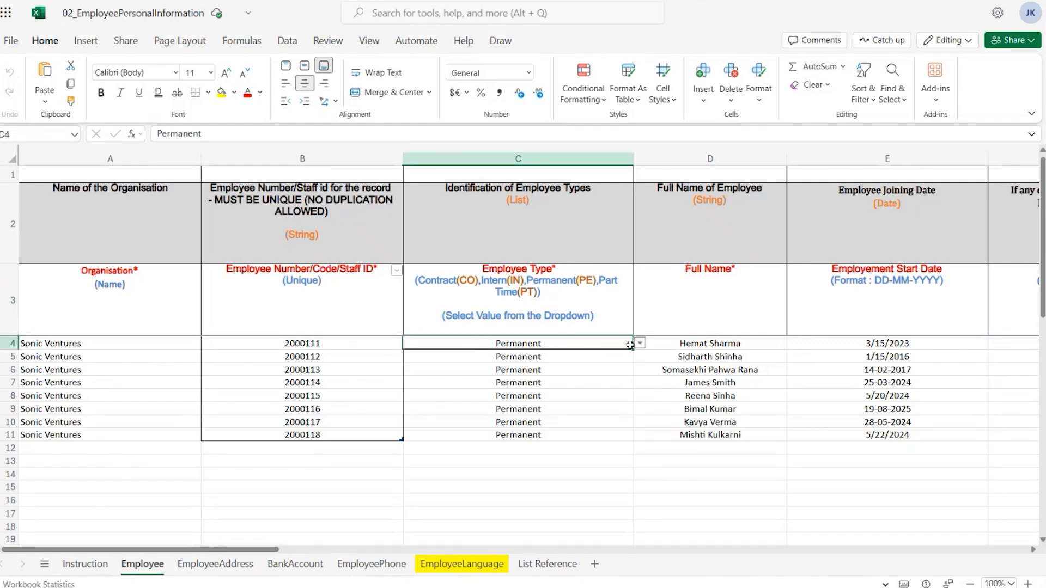
left_click(639, 343)
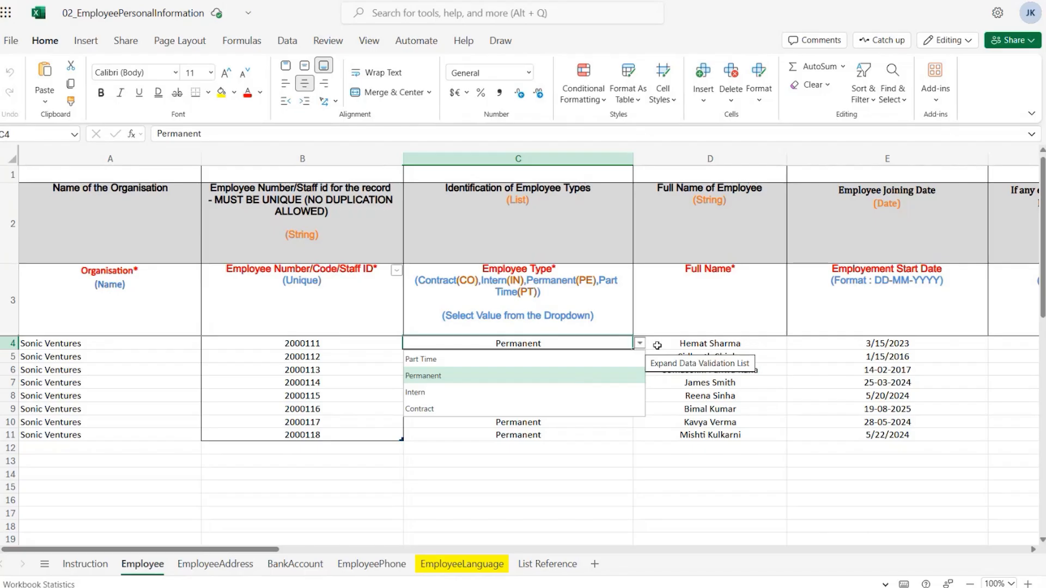
left_click(681, 343)
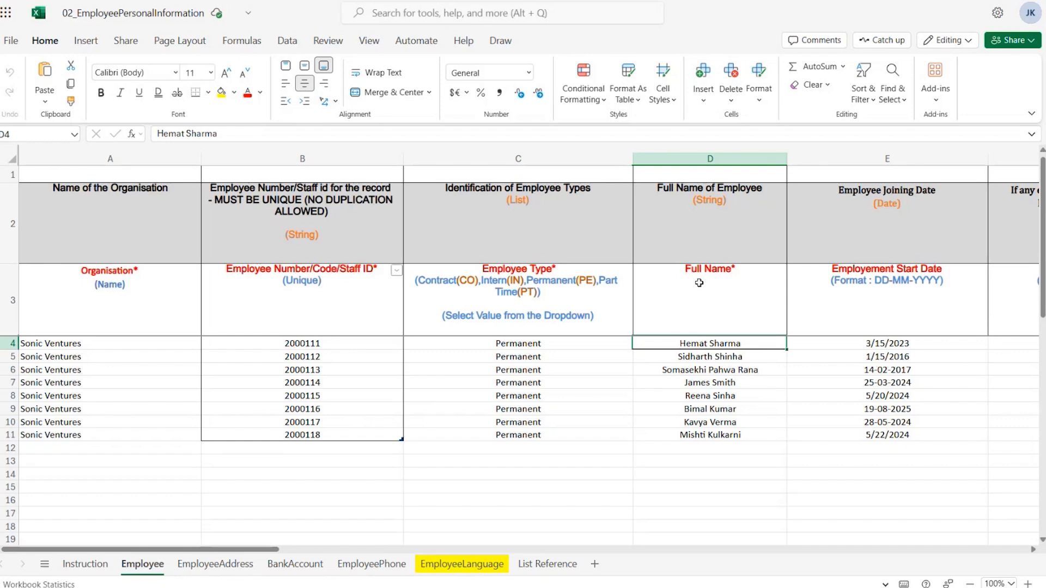
key("Right")
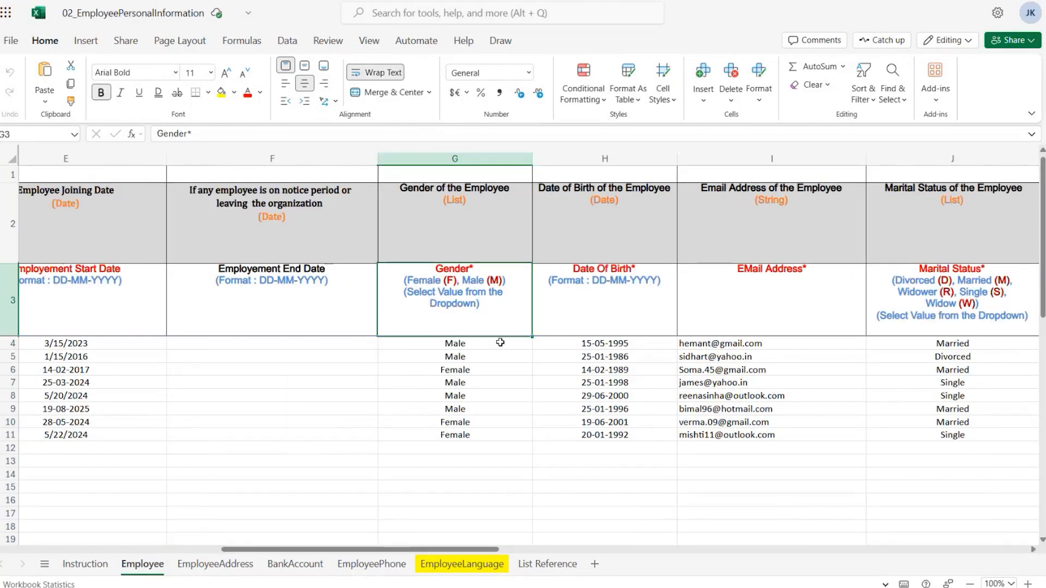
Review the gender dropdown options and step across the date of birth and email columns
left_click(500, 343)
left_click(538, 345)
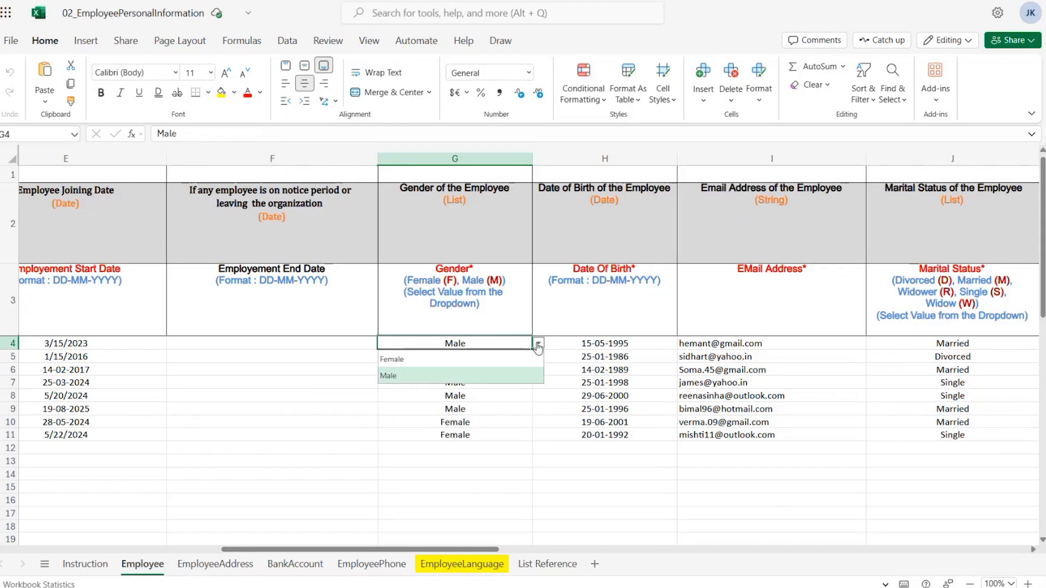
left_click(538, 345)
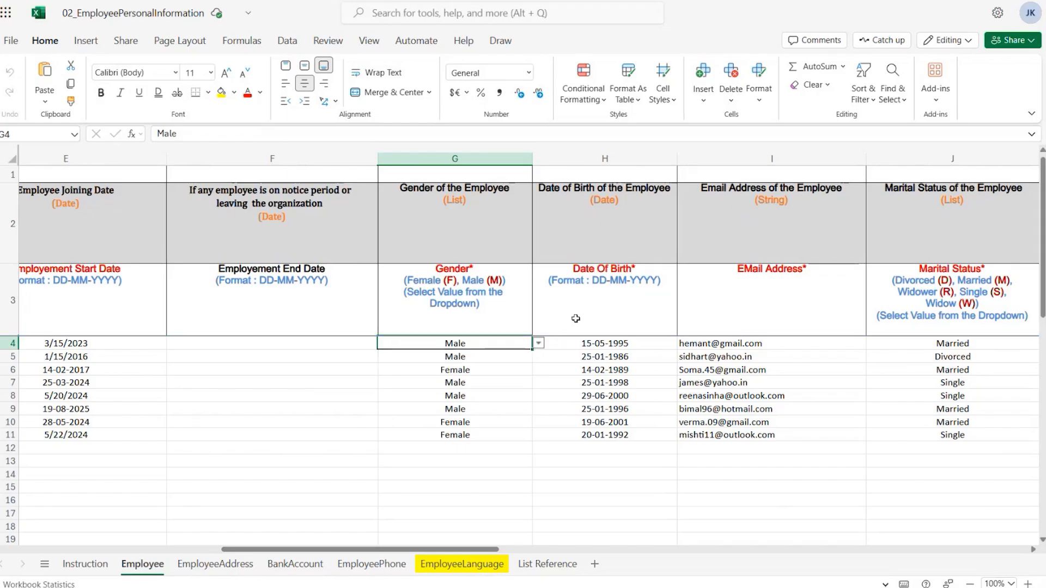
key("Right")
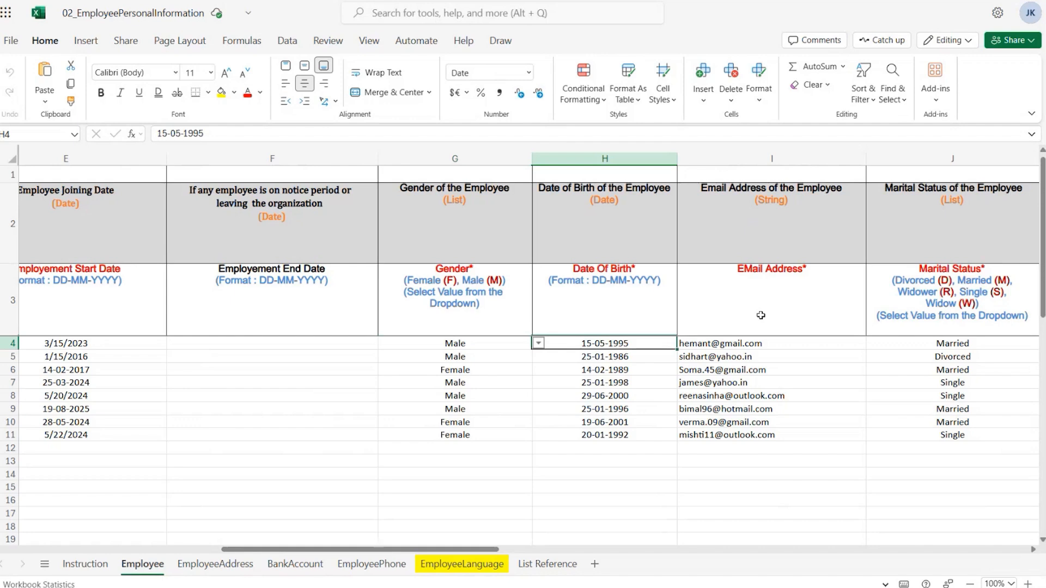
key("Right")
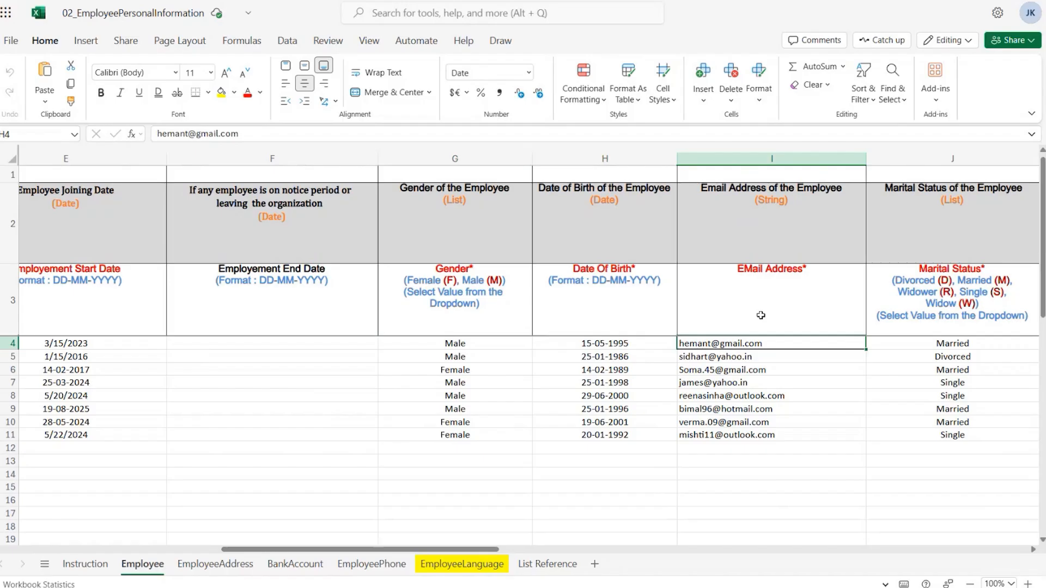
key("Right")
Review the marital status dropdown and step through the blood group, country, nationality, ID, religion, mobile and payment columns
left_click(468, 343)
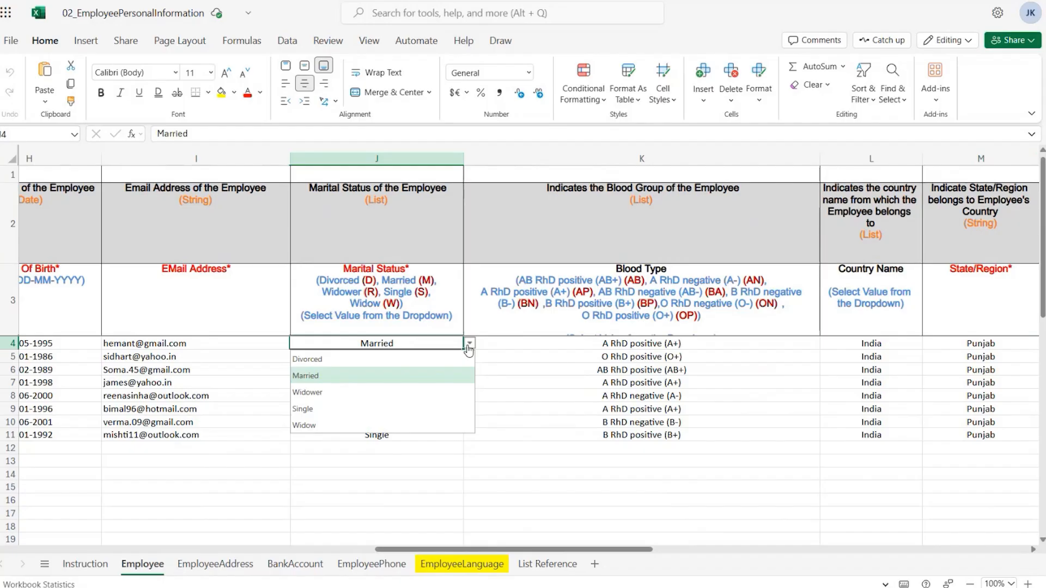
left_click(469, 343)
left_click(530, 344)
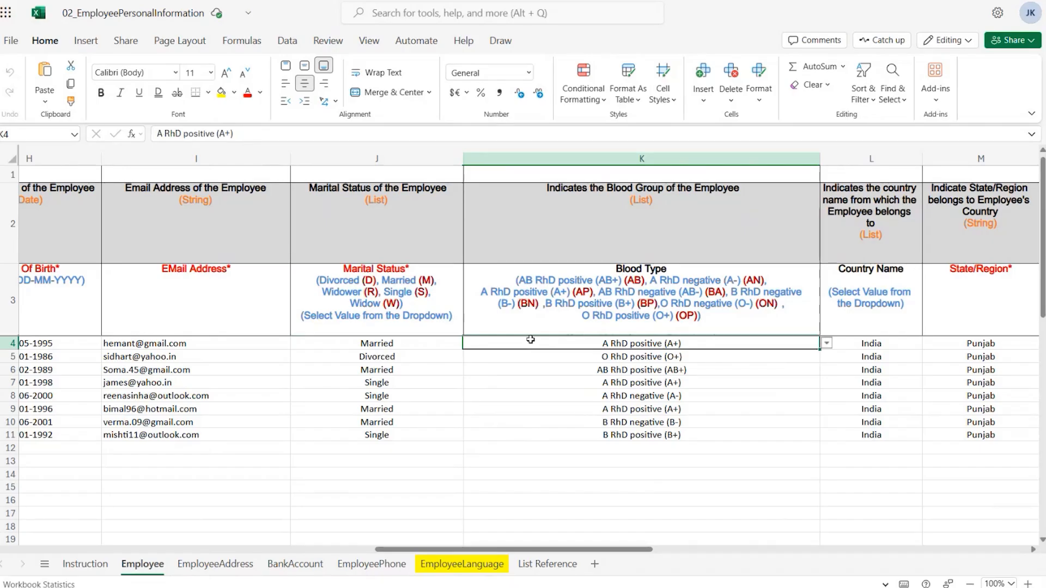
key("Right")
key("Right")
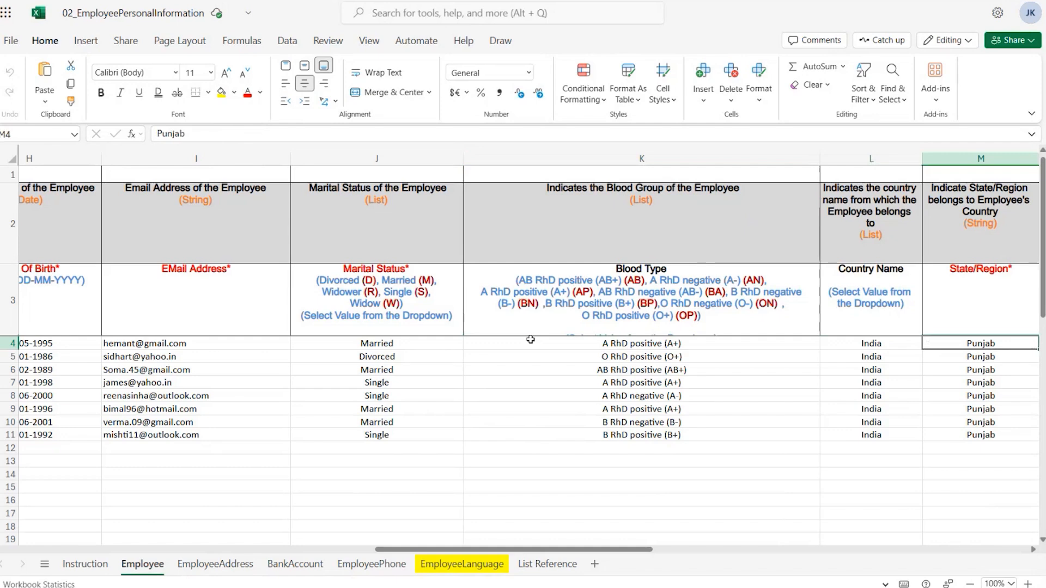
key("Right")
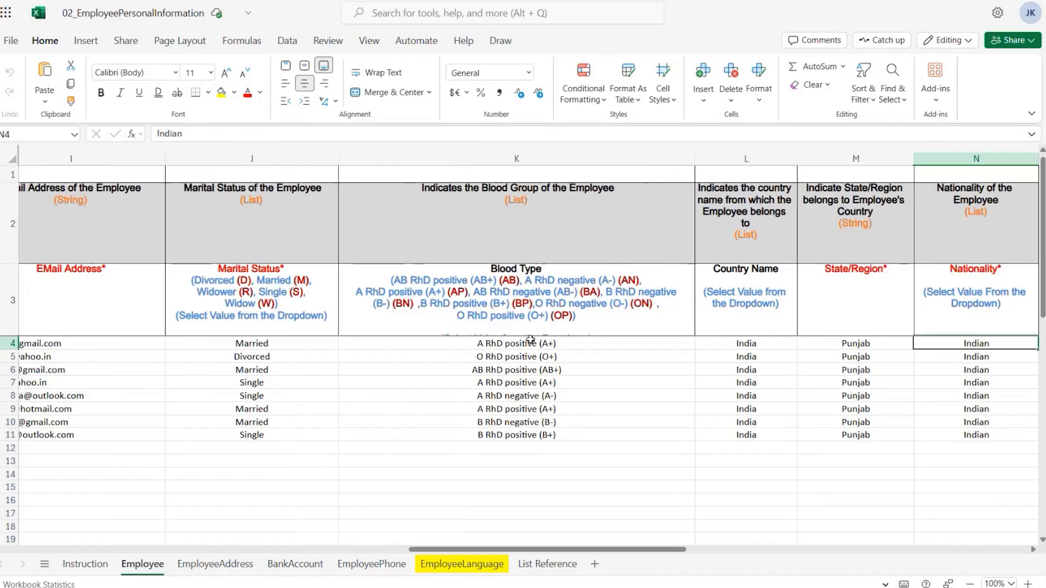
key("Right")
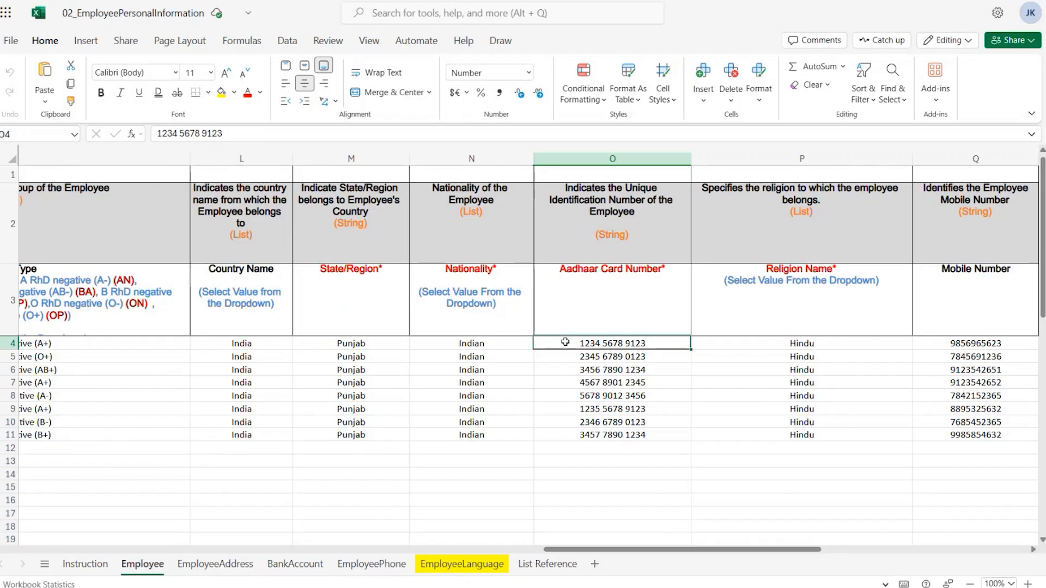
key("Right")
key("Right")
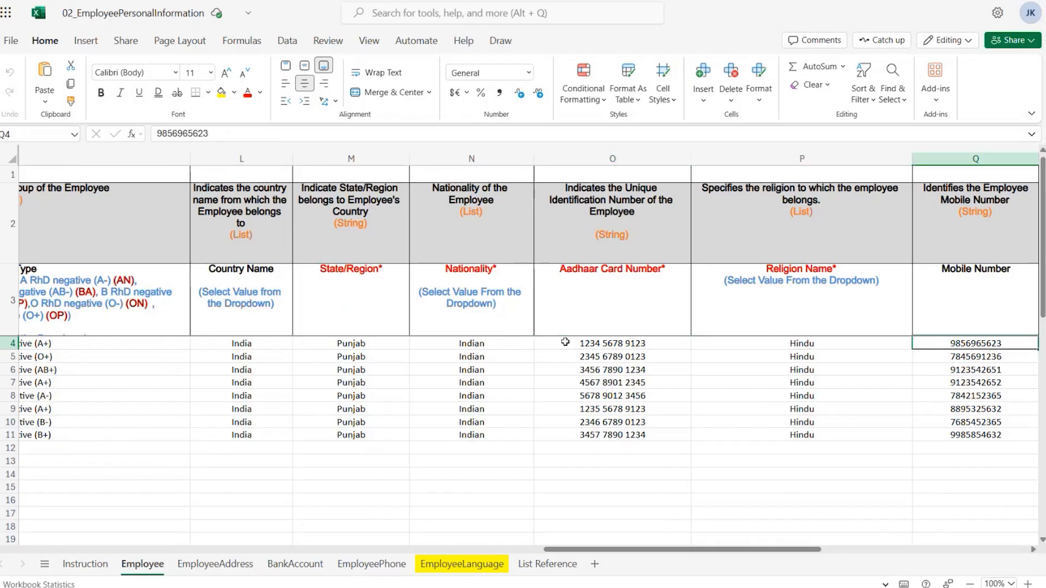
key("Right")
key("Right")
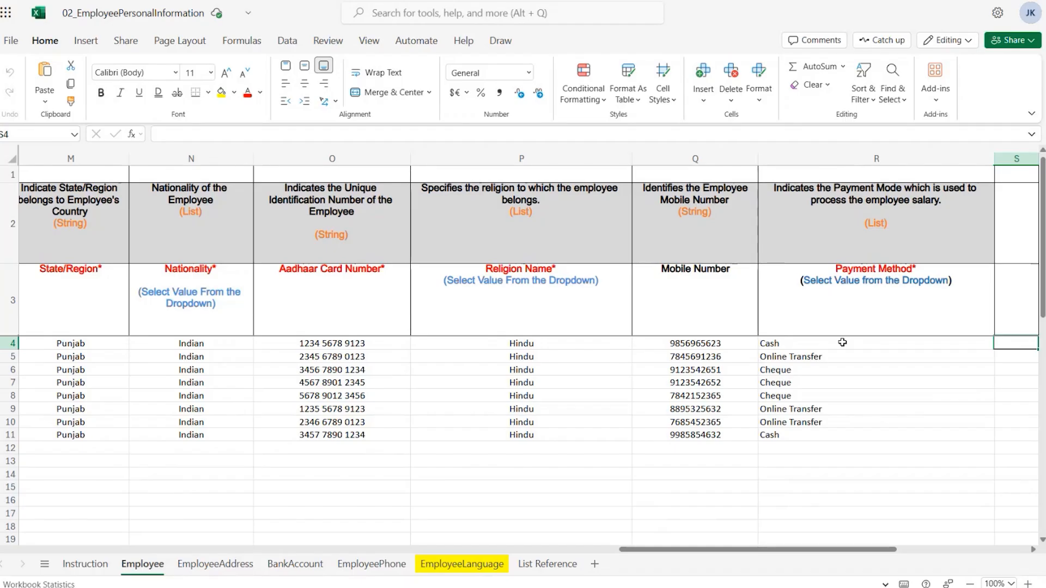
Open the EmployeeAddress sheet and review the address type dropdown options for the first address row
left_click(216, 567)
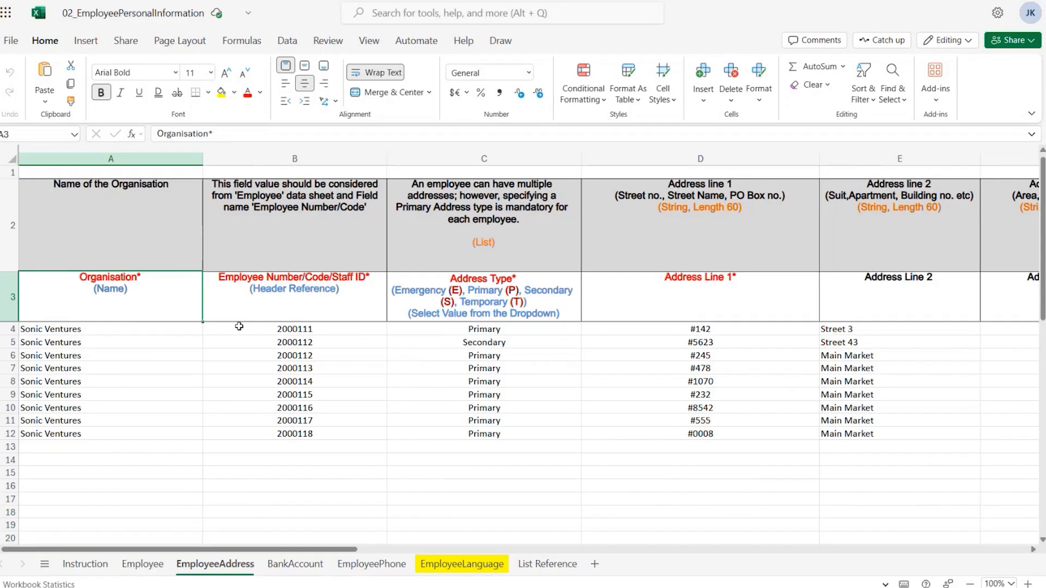
left_click(557, 329)
left_click(588, 328)
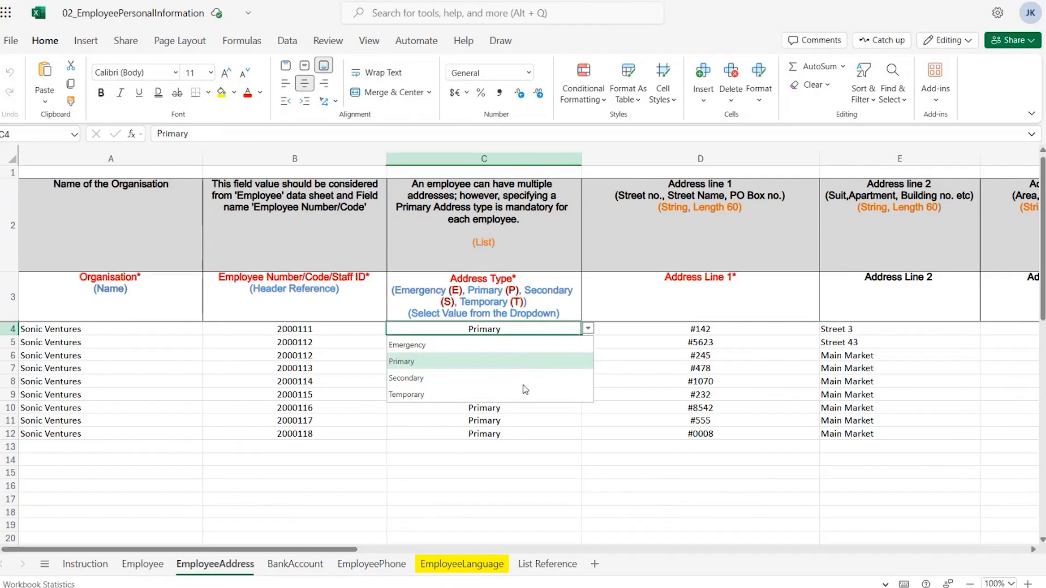
left_click(588, 328)
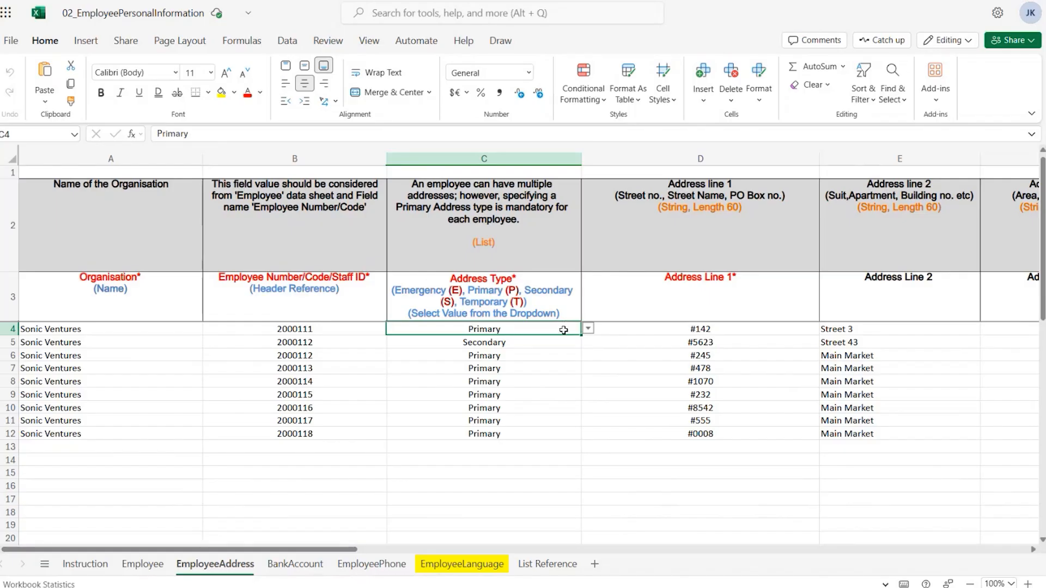
Select the two address rows of employee 2000112 to compare their secondary and primary address types
left_click(333, 347)
left_click_drag(333, 347, 332, 355)
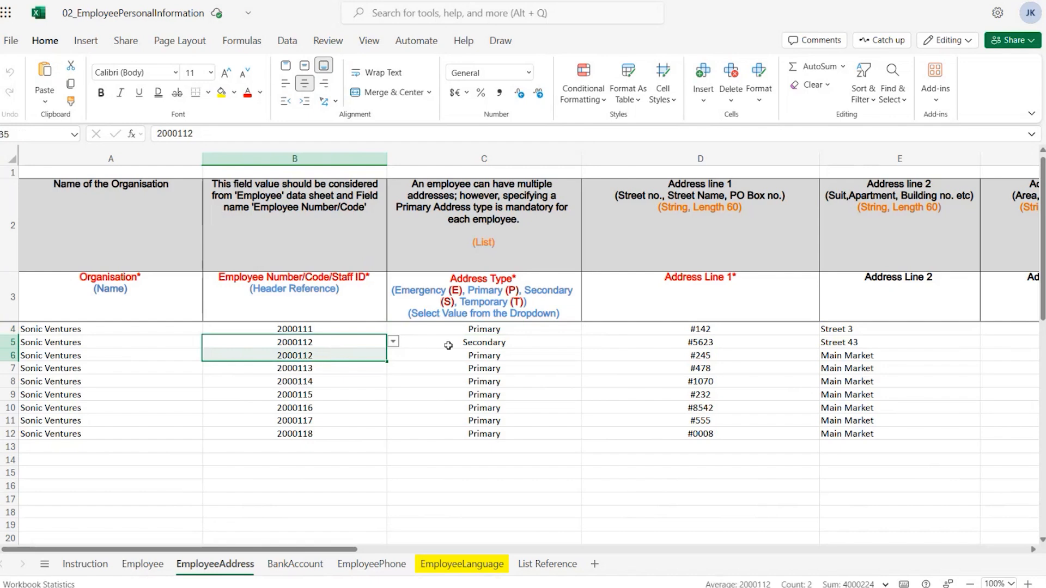
left_click_drag(448, 345, 474, 353)
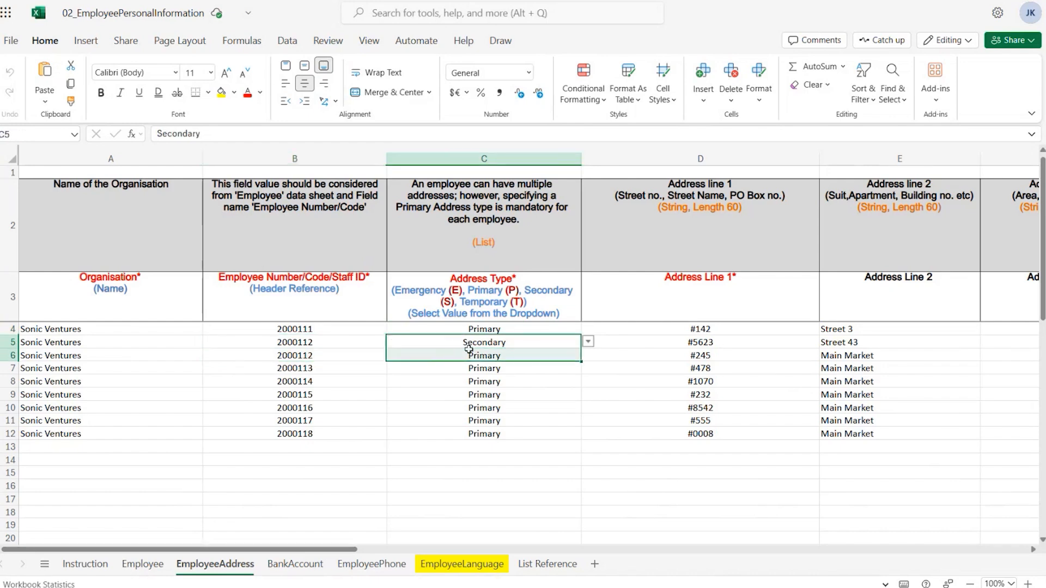
left_click(535, 356)
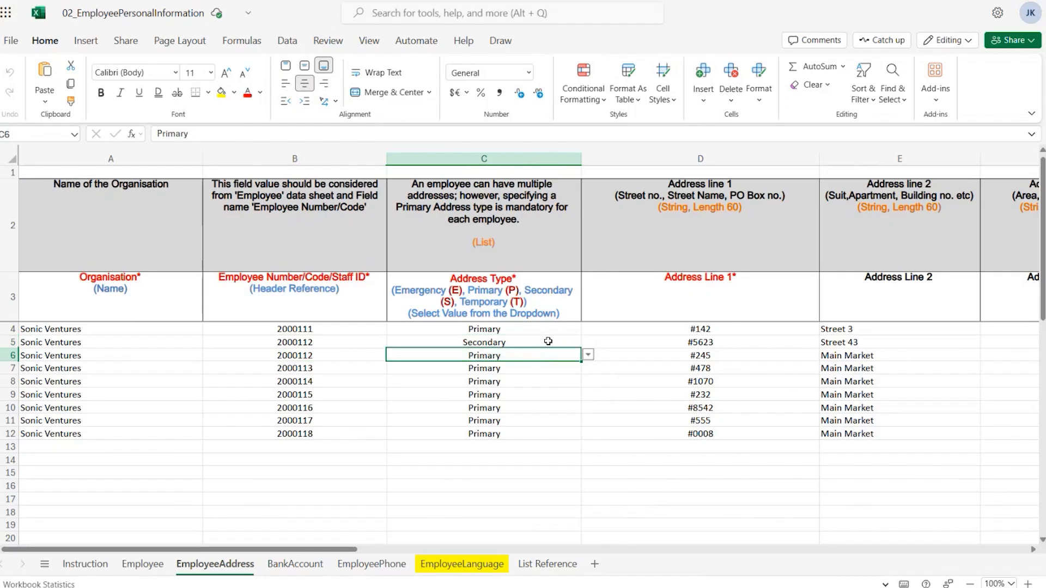
left_click(672, 312)
Review the address line, city, state, zip code, country and residential address columns of the address sheet
scroll(668, 302, "right", 2)
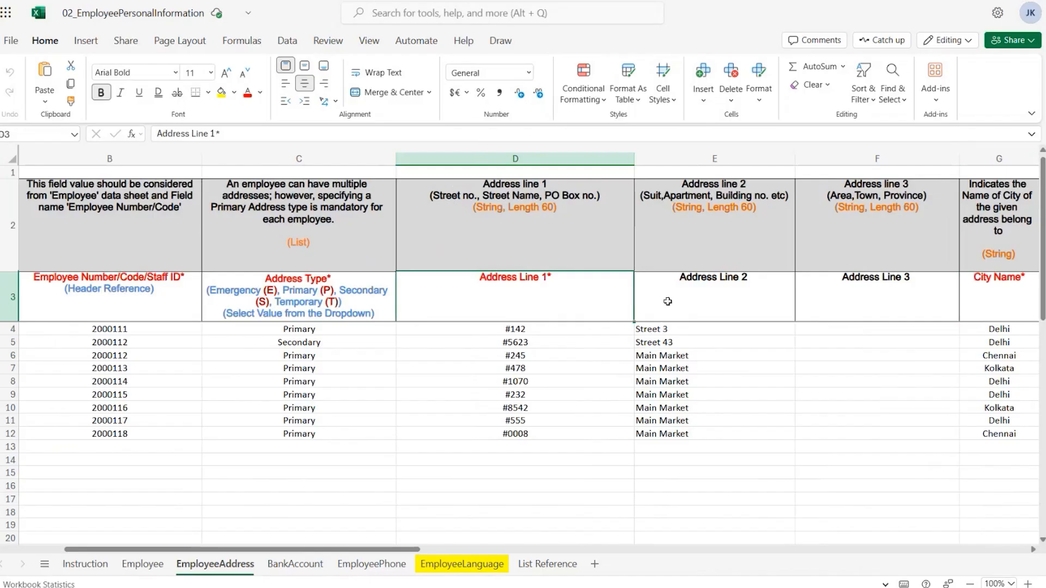
left_click(723, 298)
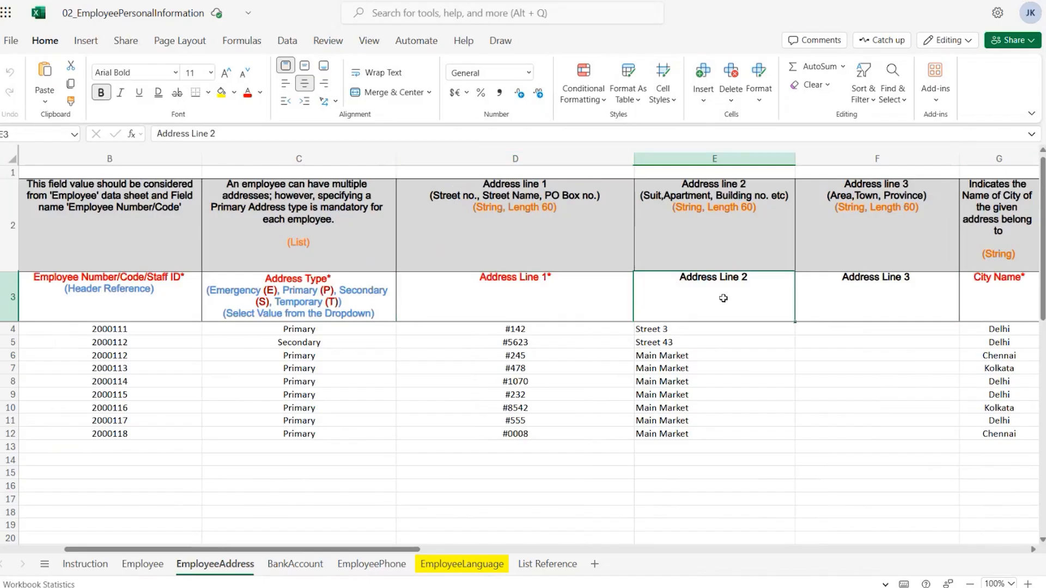
left_click(849, 295)
key("Right")
key("Right")
key("Right")
key("Right")
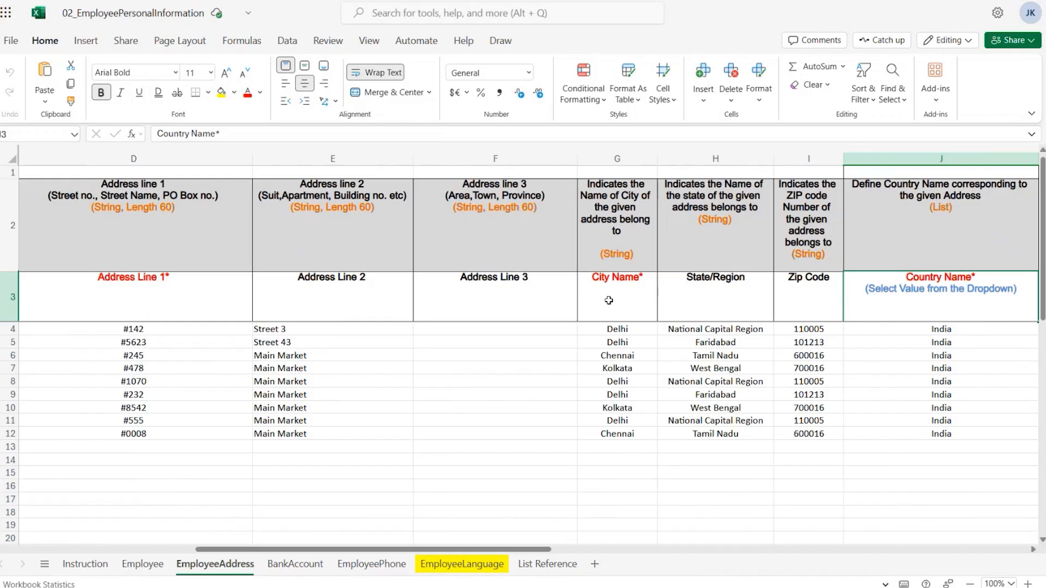
left_click(727, 294)
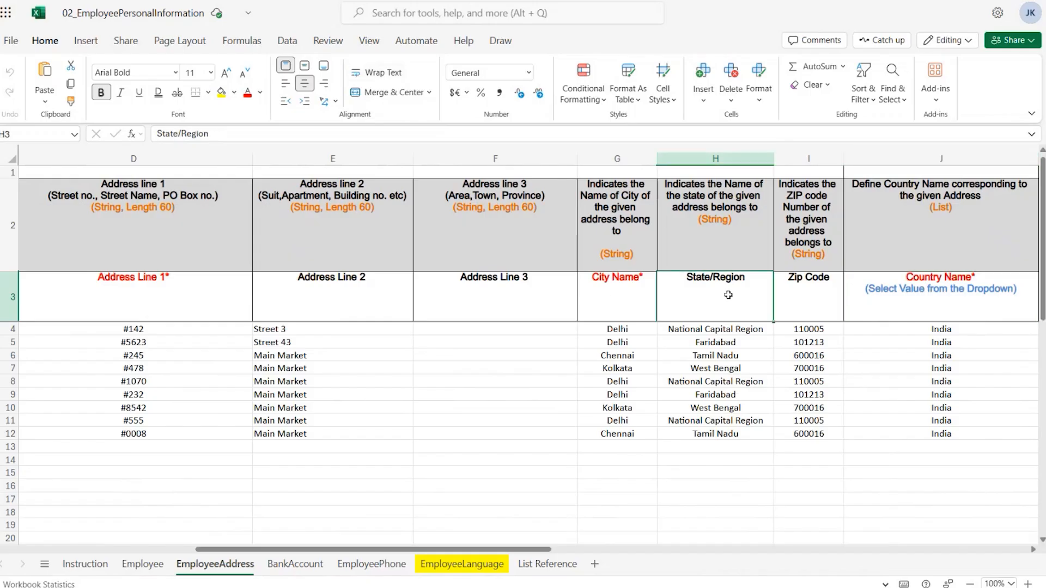
left_click(800, 299)
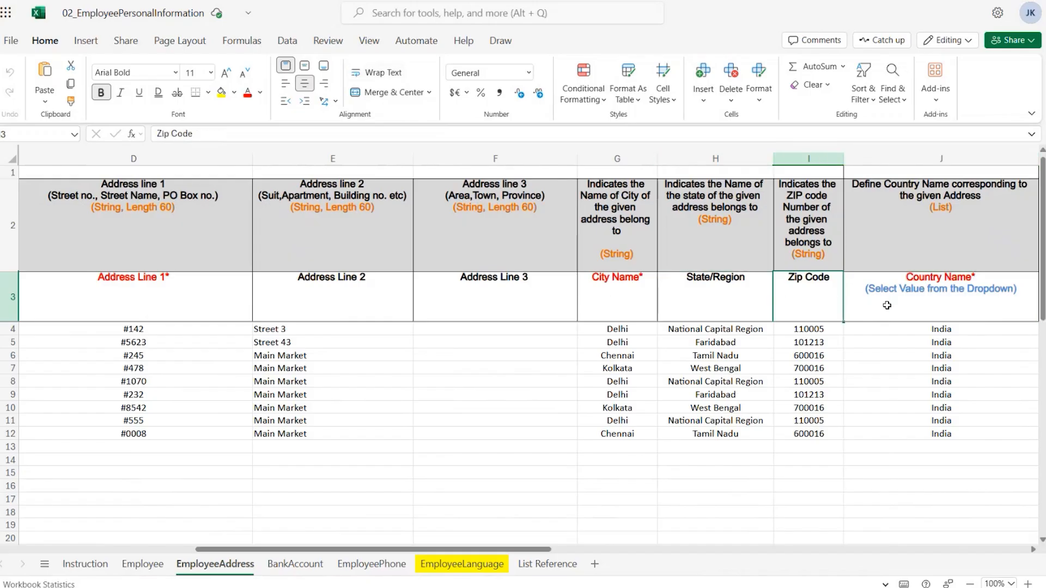
left_click(887, 305)
key("ctrl+Right")
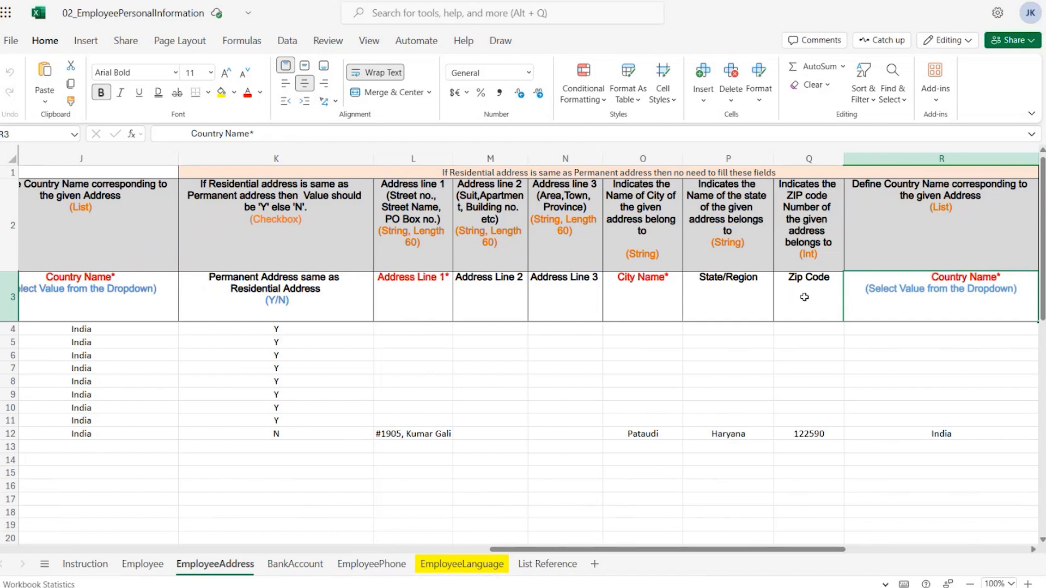
Open the BankAccount sheet and review the organisation, employee number, bank, routing number and account number columns
left_click(294, 564)
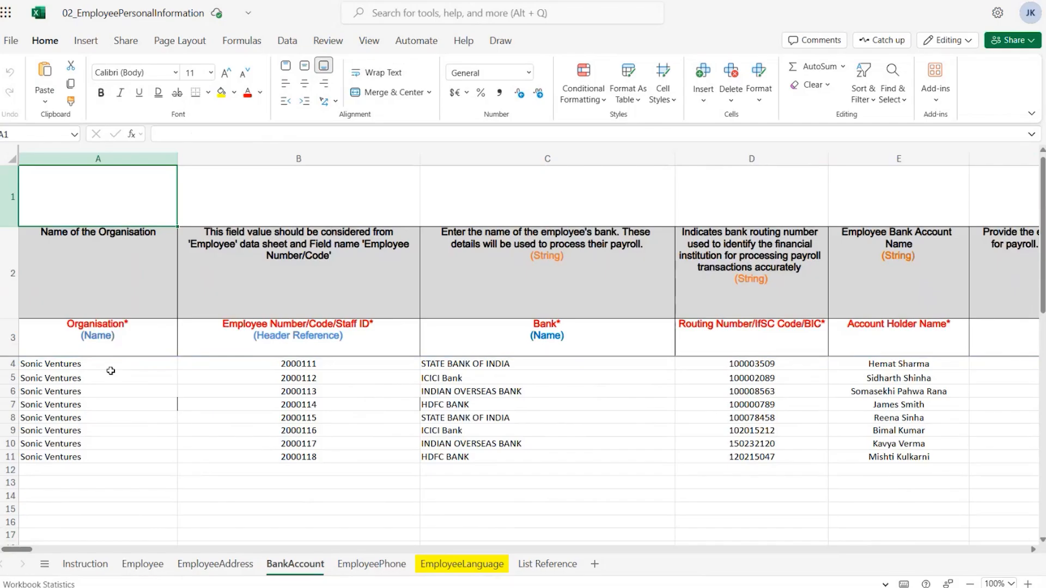
left_click(113, 342)
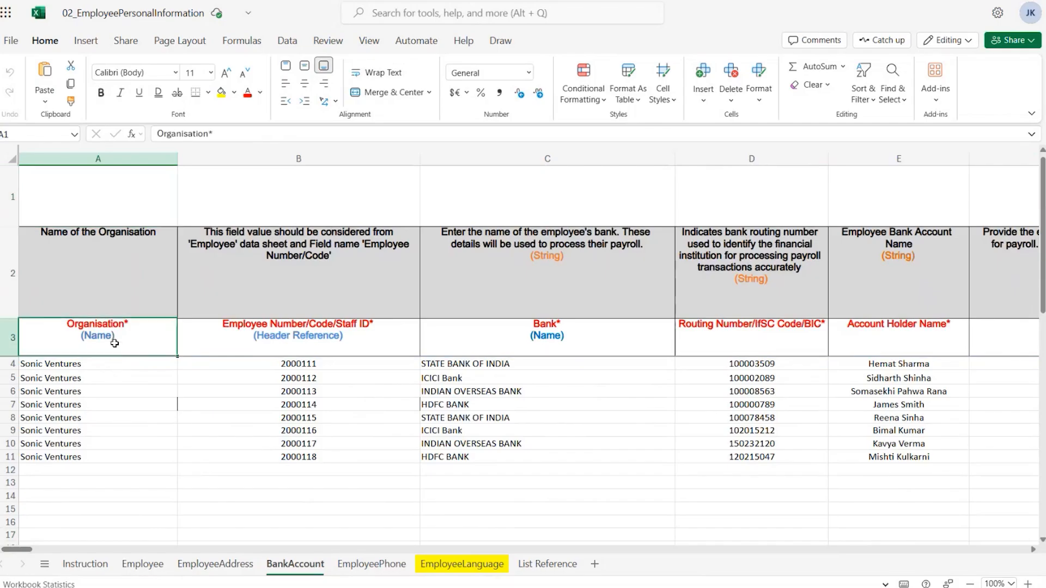
left_click(295, 346)
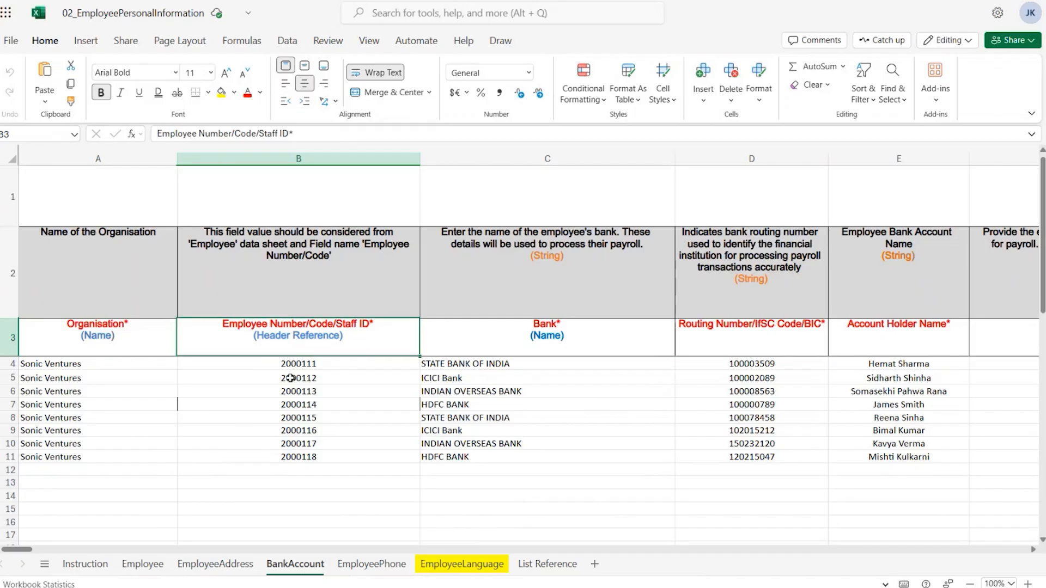
left_click(594, 365)
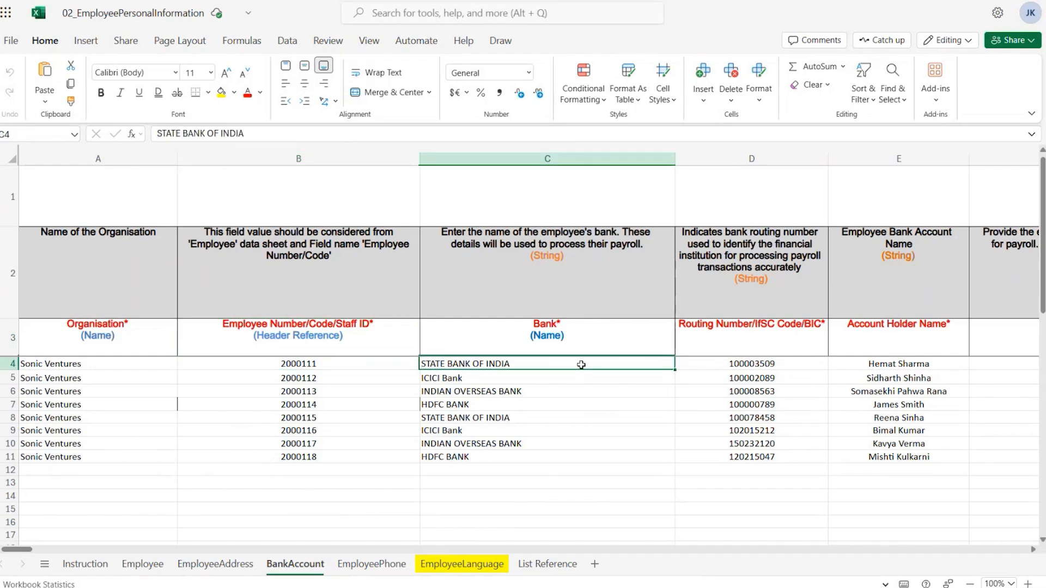
left_click(692, 363)
scroll(548, 364, "right", 3)
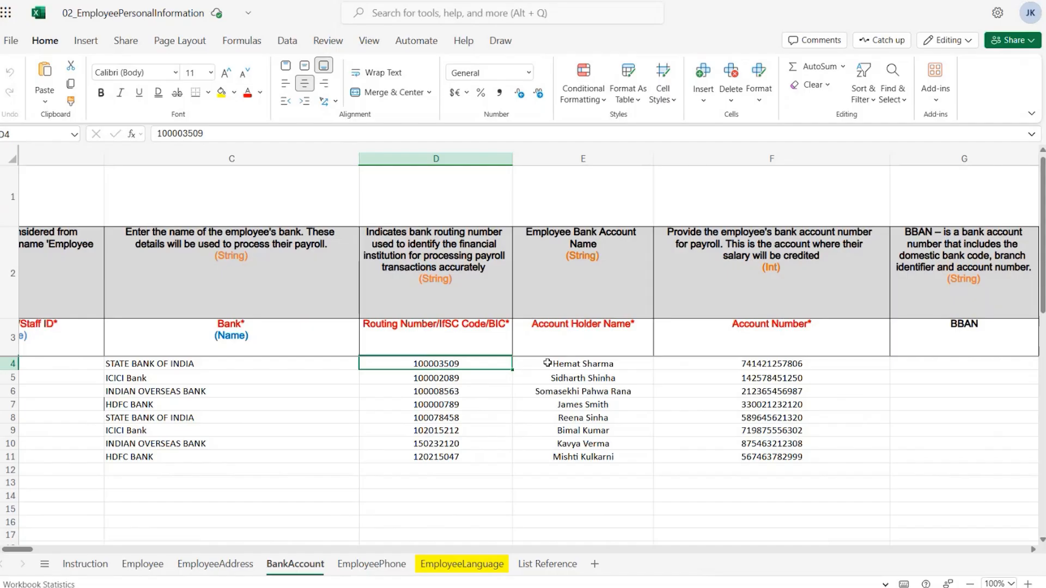
left_click(731, 366)
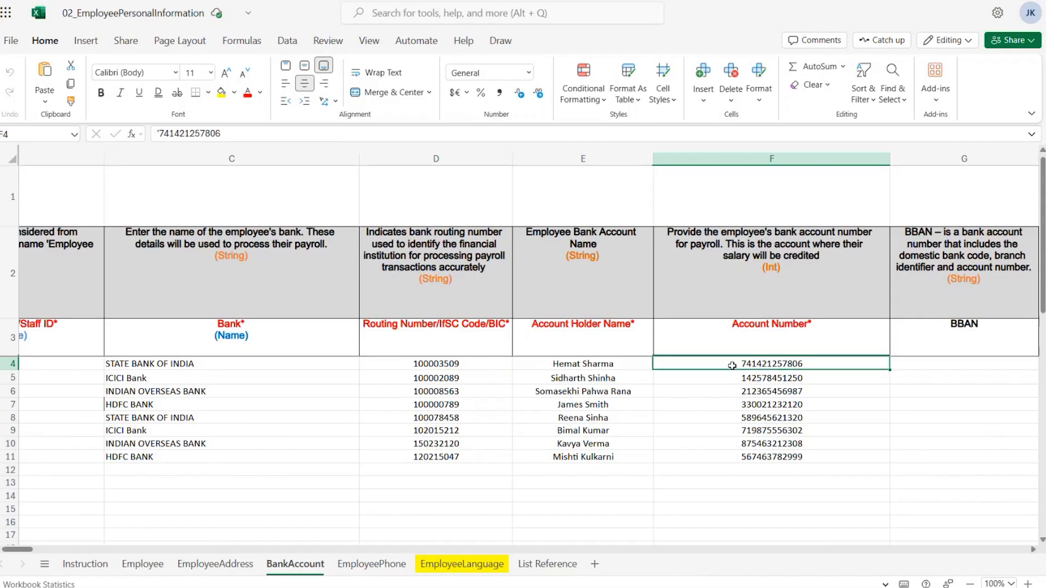
Step through the BBAN, IBAN, address line, city, state, zip code and country columns of the bank account sheet
key("Right")
key("Right")
key("Right")
key("Right")
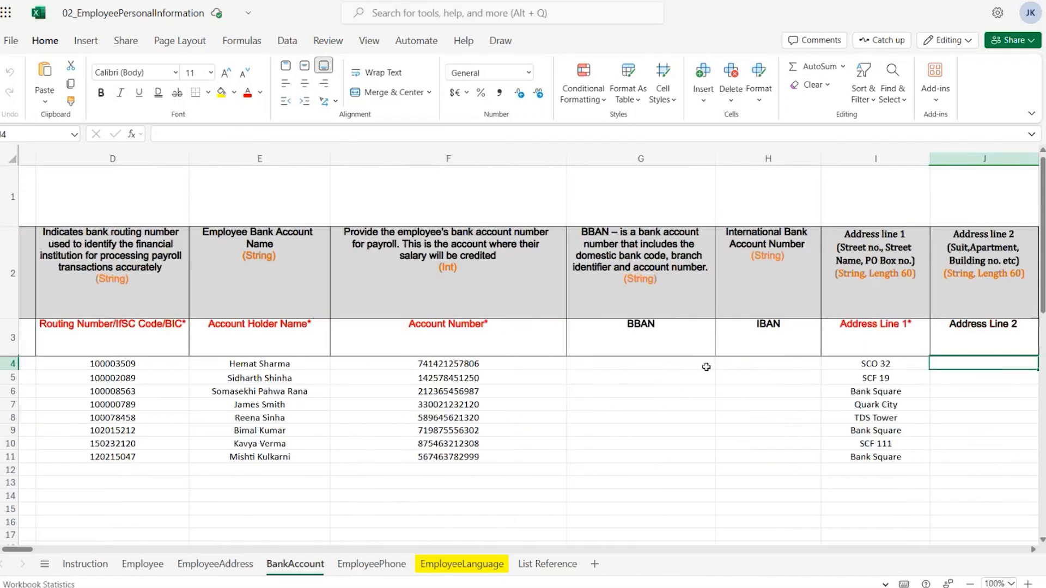
left_click(661, 344)
left_click(760, 342)
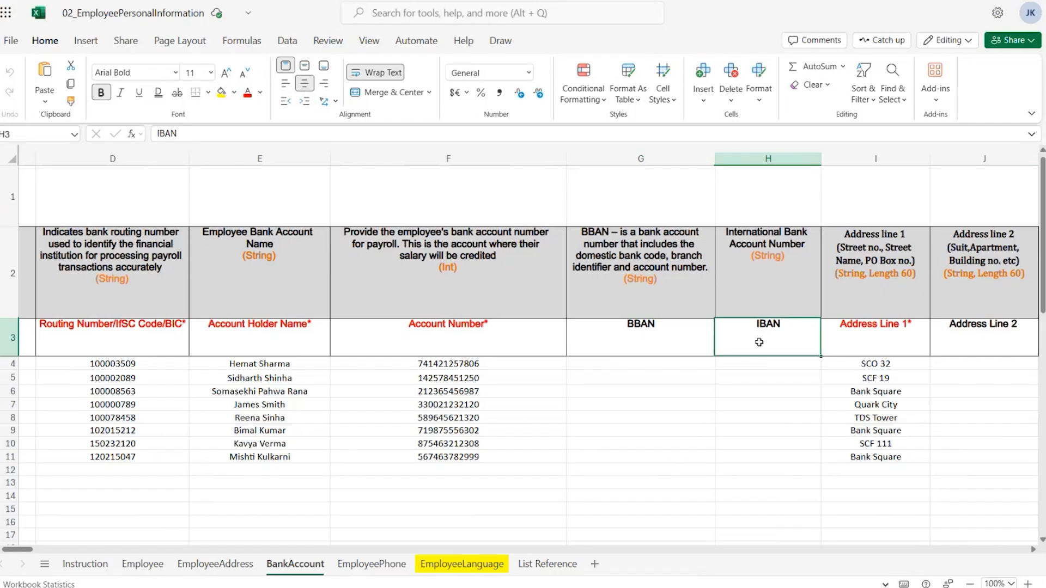
key("Right")
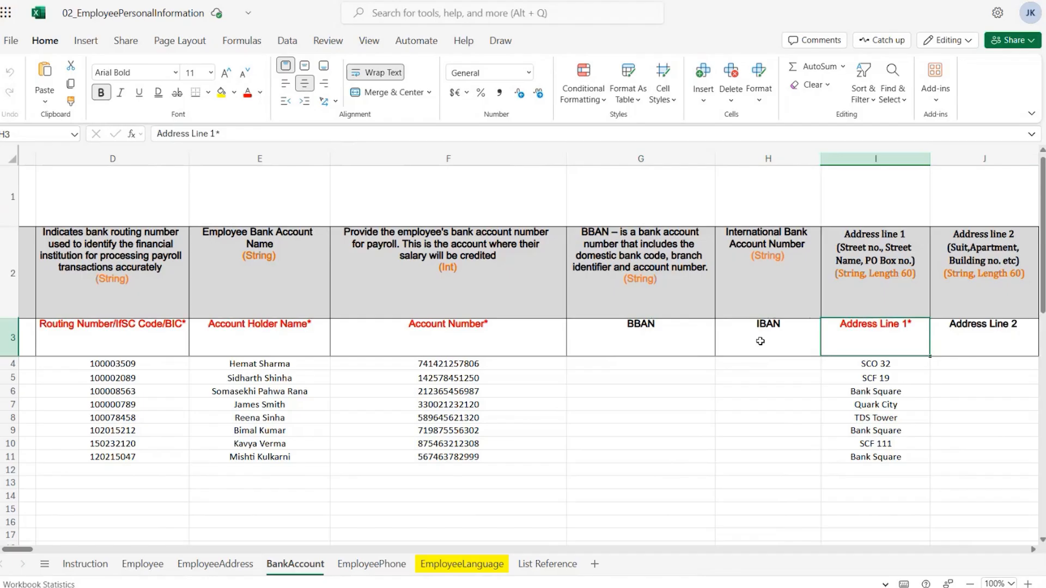
key("Right")
key("Right")
key("Right")
key("Right")
key("Right")
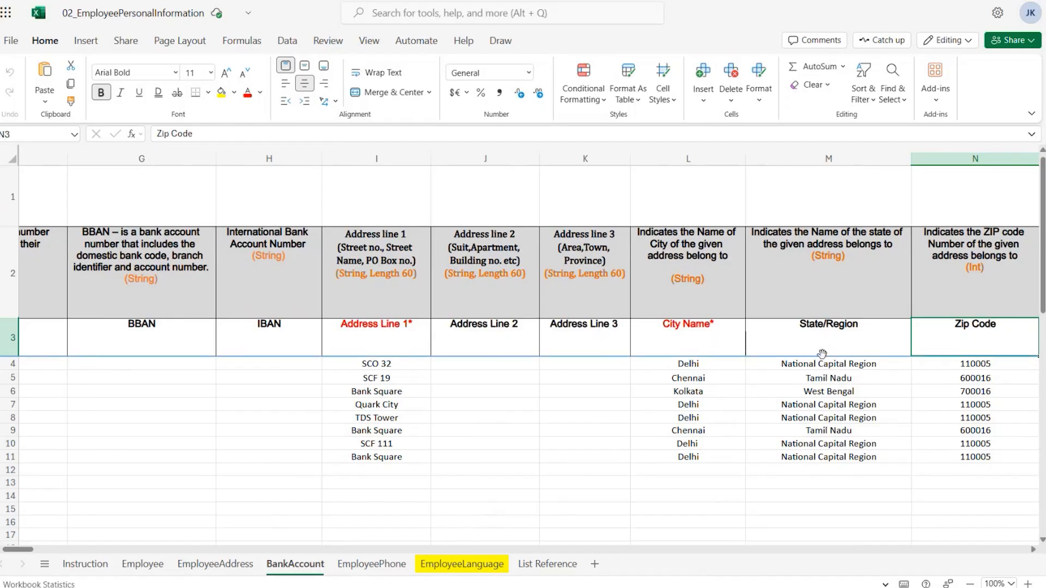
key("Right")
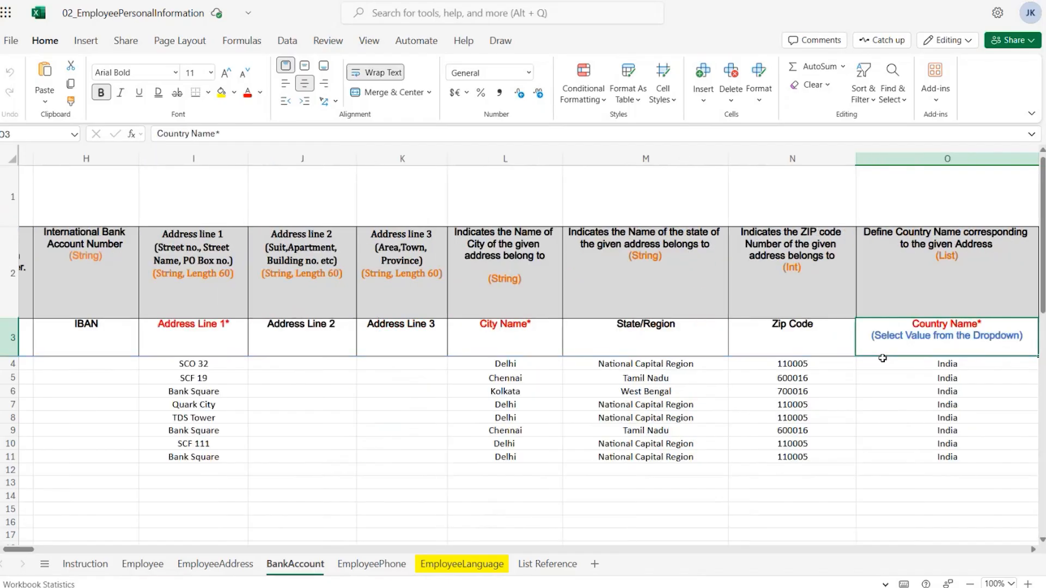
scroll(845, 375, "down", 2)
scroll(845, 377, "up", 2)
Open the EmployeePhone sheet and review the phone type dropdown options for the first phone row
left_click(388, 565)
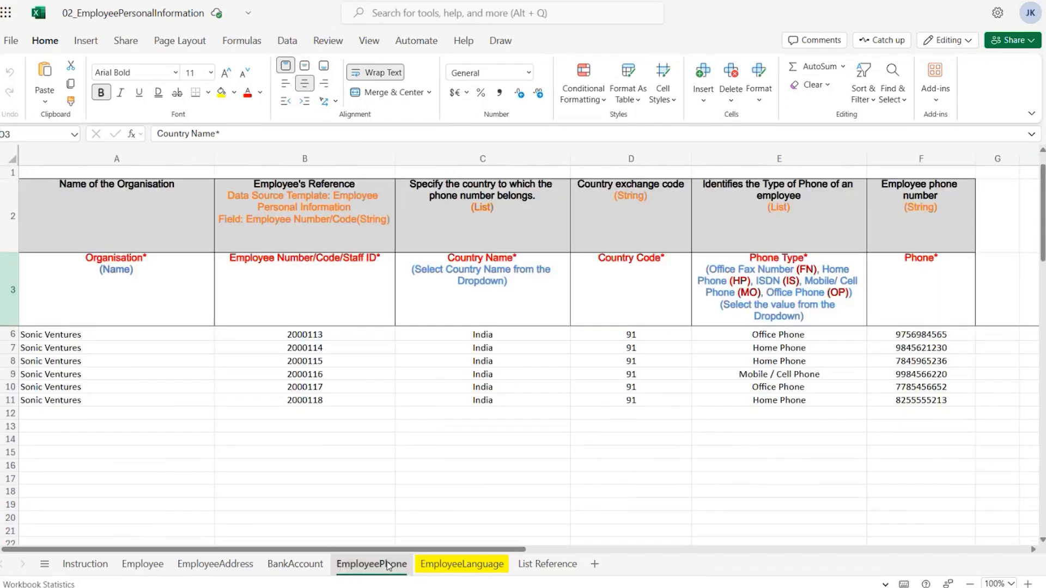
scroll(287, 371, "up", 1)
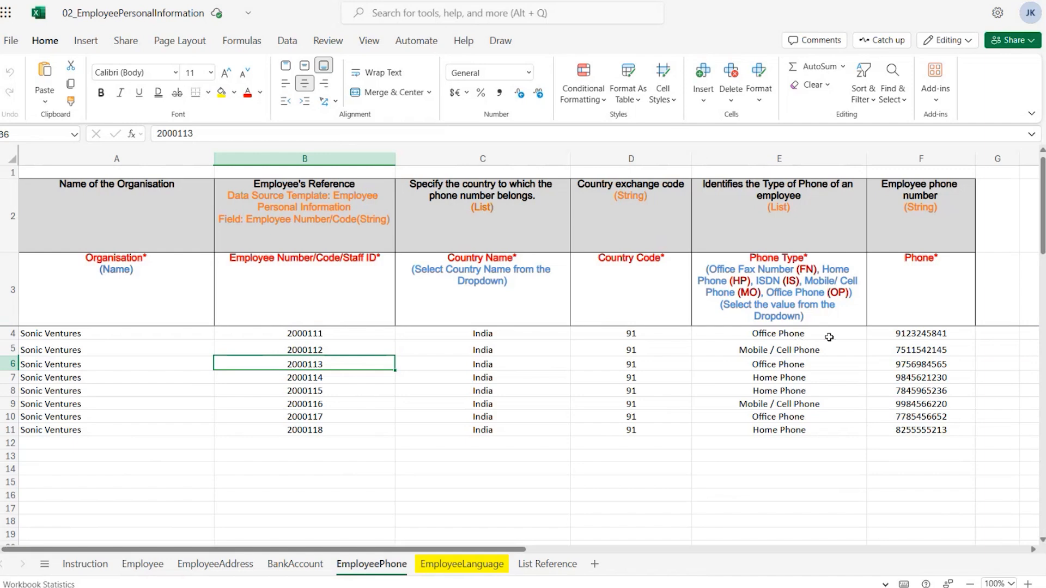
left_click(847, 337)
left_click(873, 333)
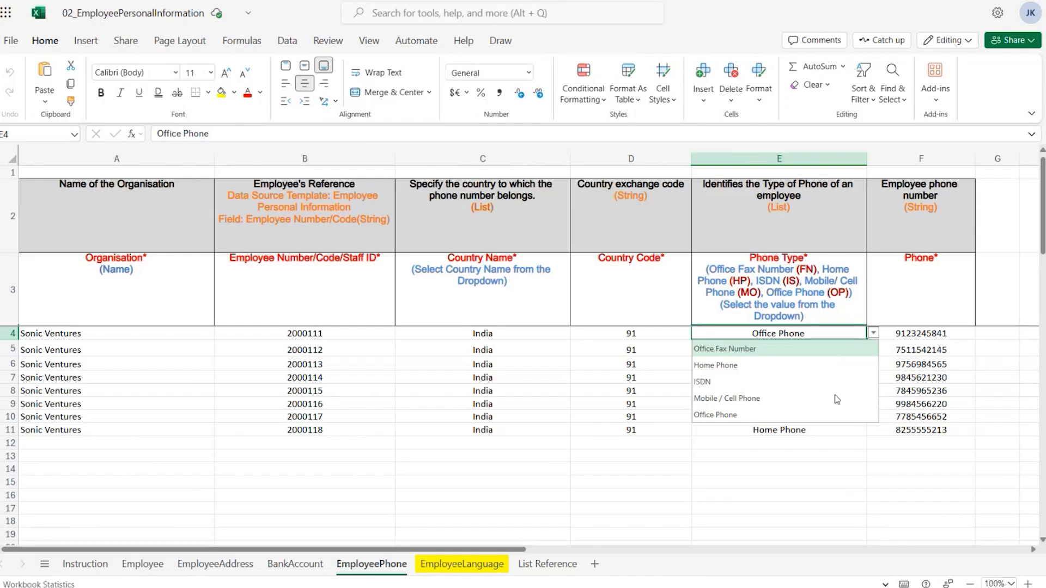
left_click(873, 333)
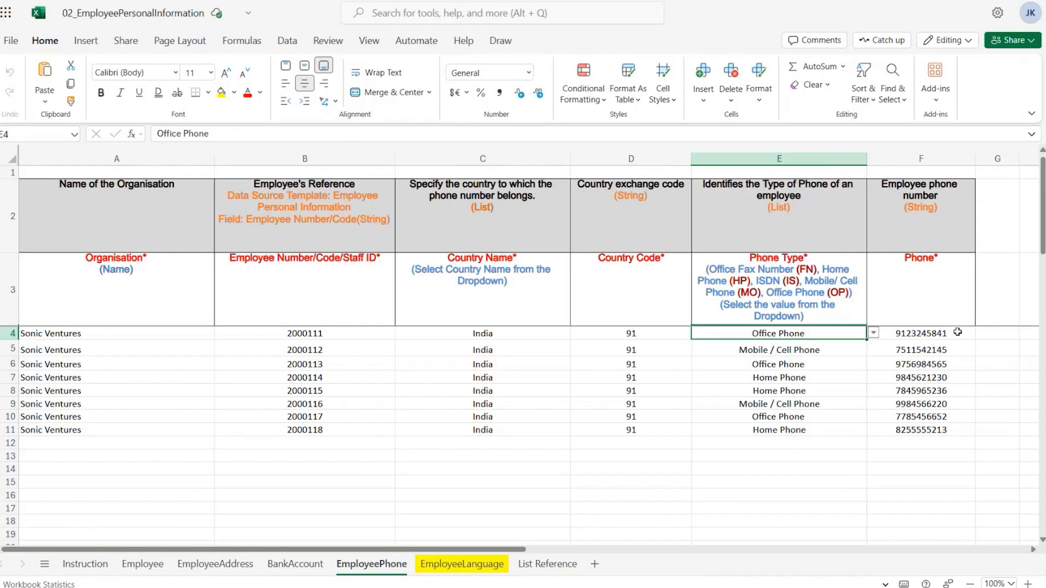
Open the EmployeeLanguage sheet and browse the language dropdown options for the first employee row
left_click(462, 564)
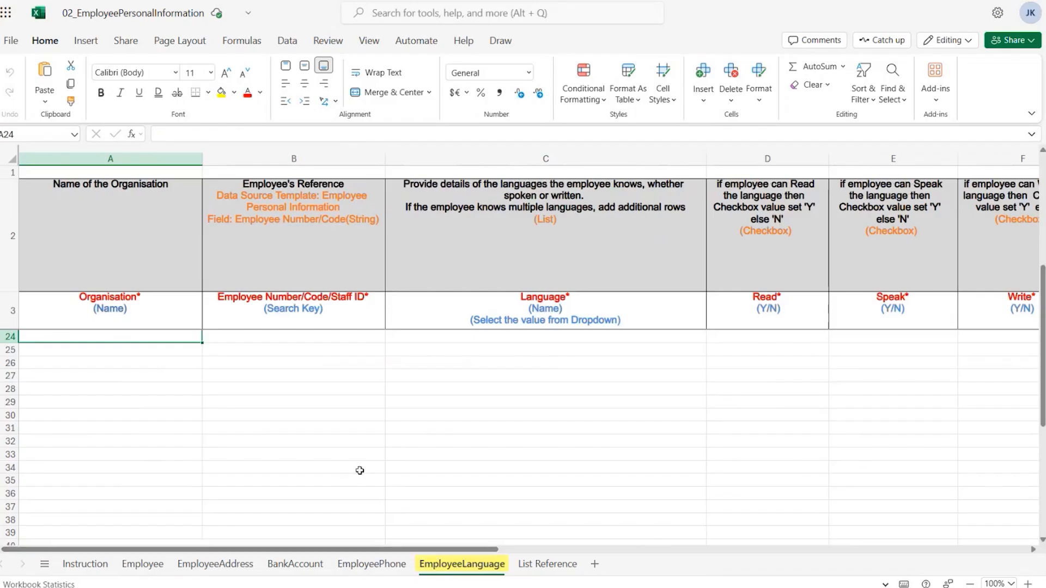
scroll(324, 446, "up", 6)
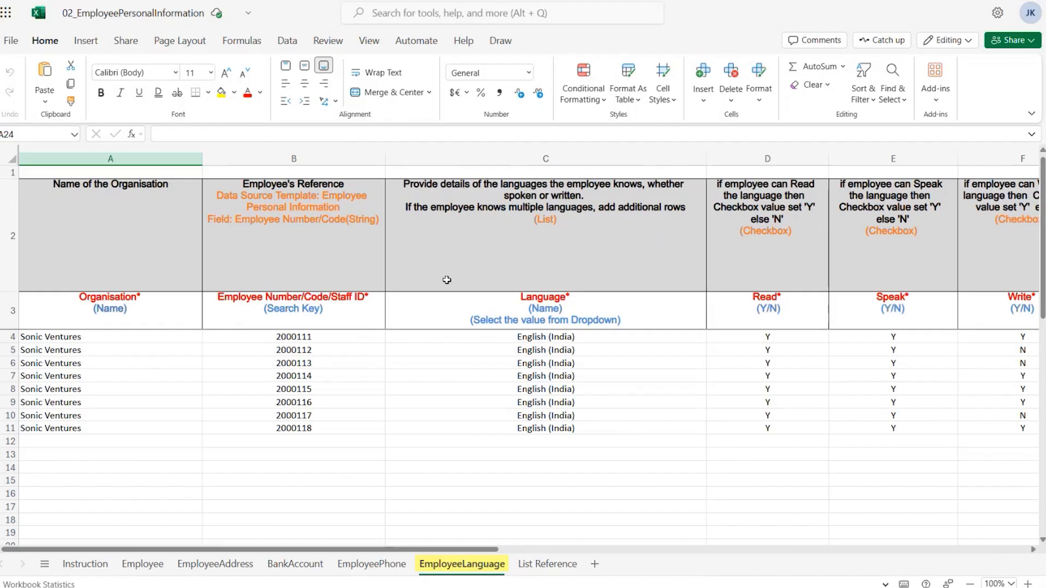
left_click(583, 338)
left_click(713, 337)
scroll(631, 388, "up", 10)
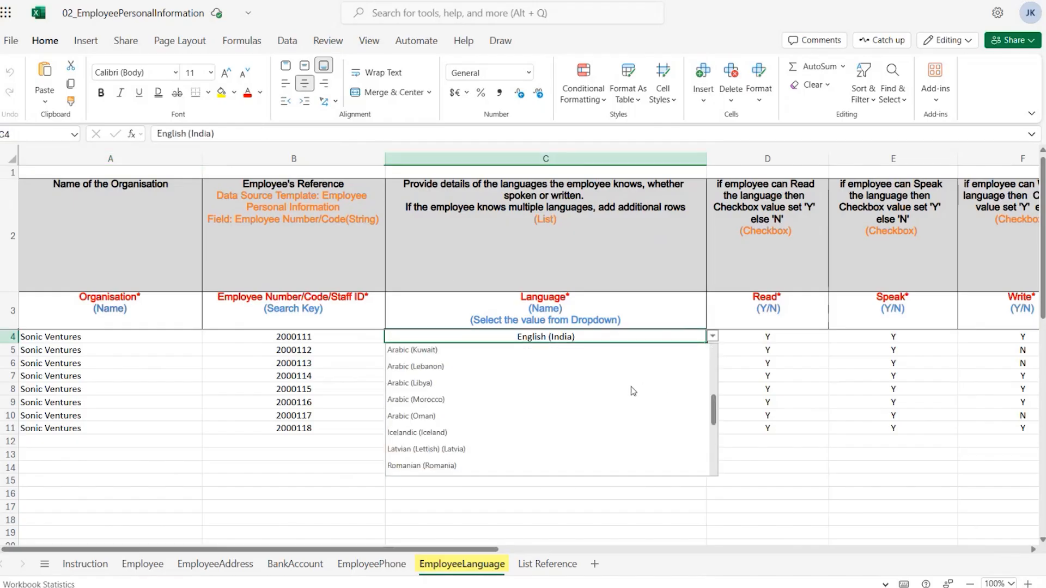
left_click(713, 337)
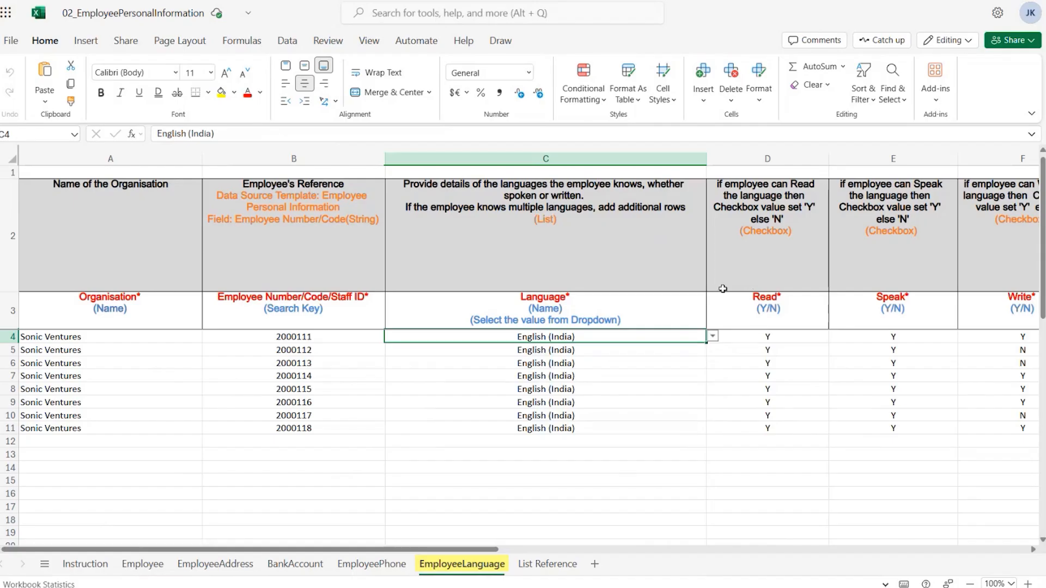